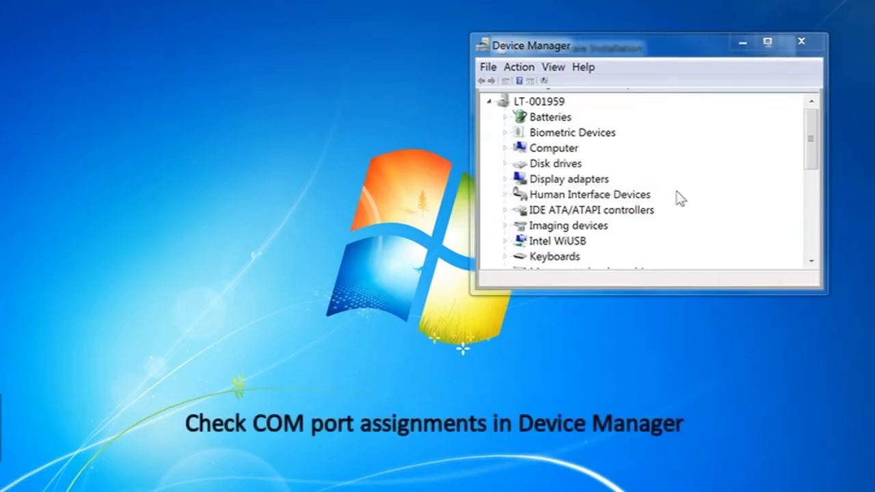
Check the COM port assignments under the ports category in Device Manager.
{"action": "left_click_drag", "start_coordinate": [810, 156], "coordinate": [803, 233]}
{"action": "left_click", "coordinate": [507, 163]}
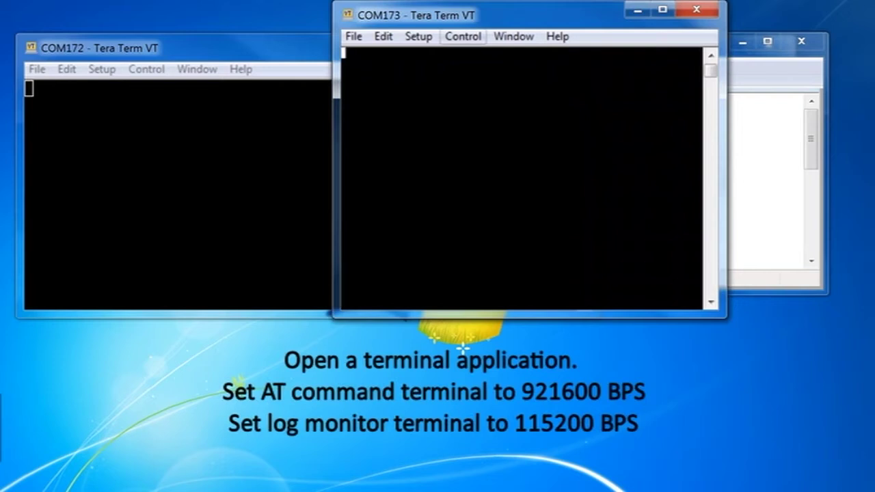
Switch to Tera Term and review the COM173 log terminal's serial port and terminal settings, accepting both as they are.
{"action": "left_click", "coordinate": [418, 36]}
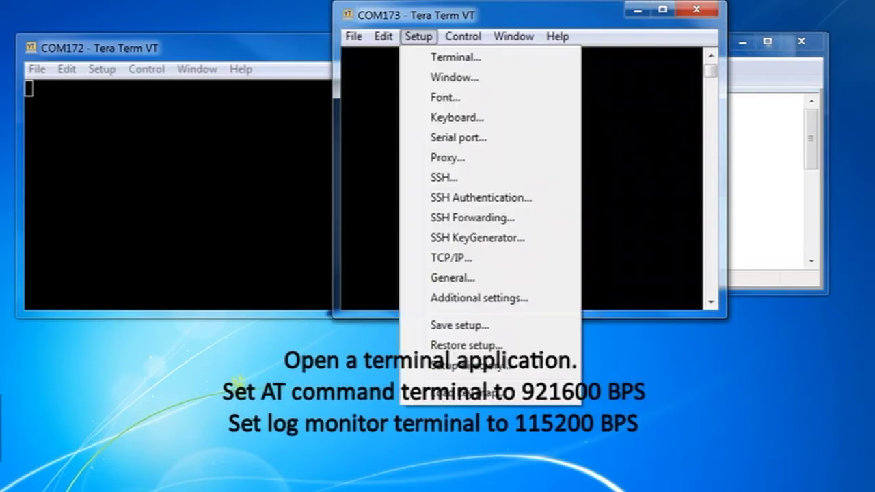
{"action": "left_click", "coordinate": [453, 137]}
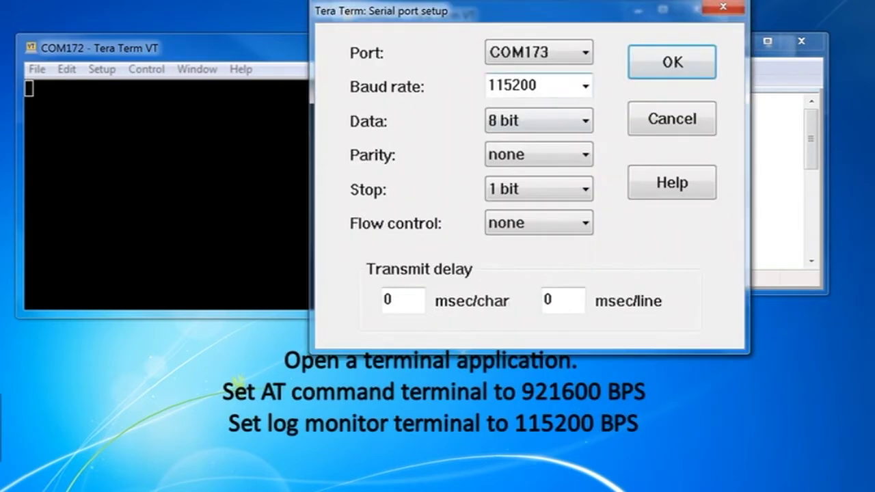
{"action": "key", "text": "Return"}
{"action": "left_click", "coordinate": [420, 37]}
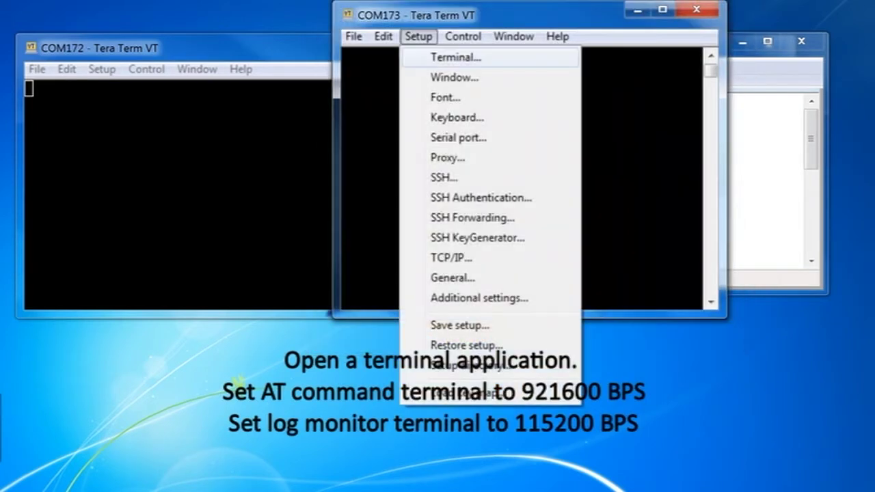
{"action": "left_click", "coordinate": [453, 57]}
{"action": "left_click", "coordinate": [761, 62]}
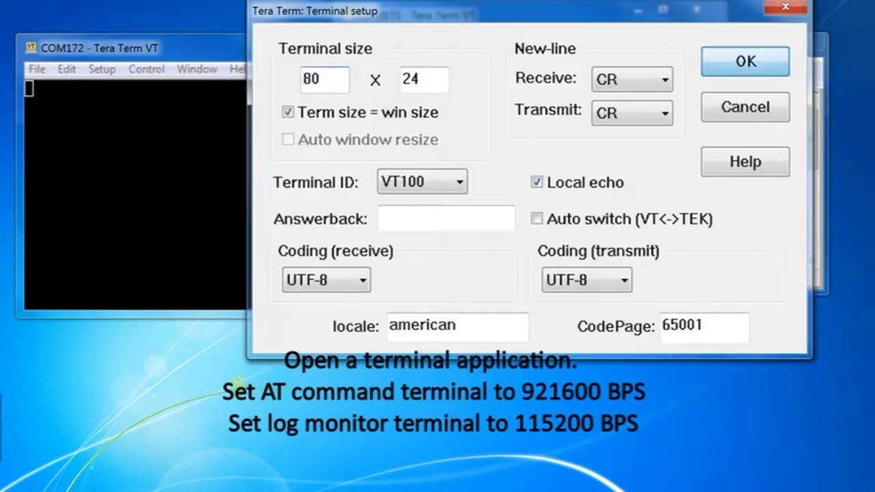
Review the COM172 AT command terminal's serial port and terminal settings, accepting both as they are.
{"action": "left_click", "coordinate": [102, 69]}
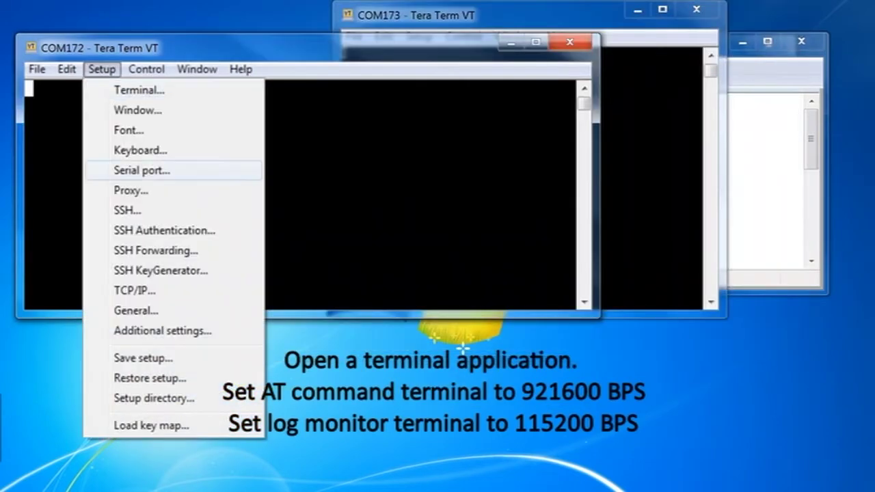
{"action": "left_click", "coordinate": [141, 170]}
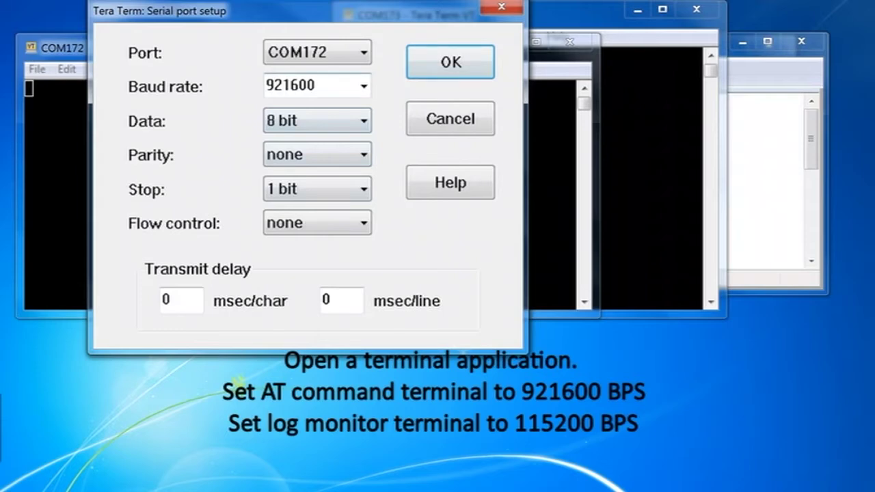
{"action": "key", "text": "Return"}
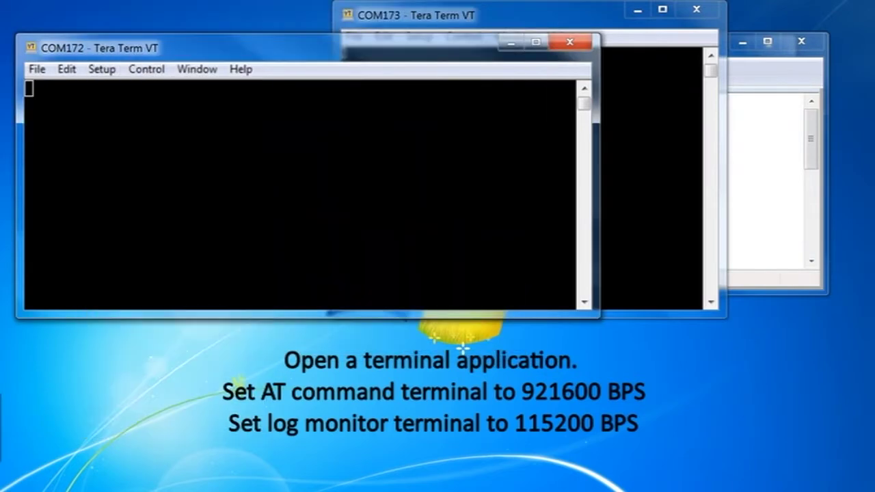
{"action": "key", "text": "alt+s"}
{"action": "key", "text": "t"}
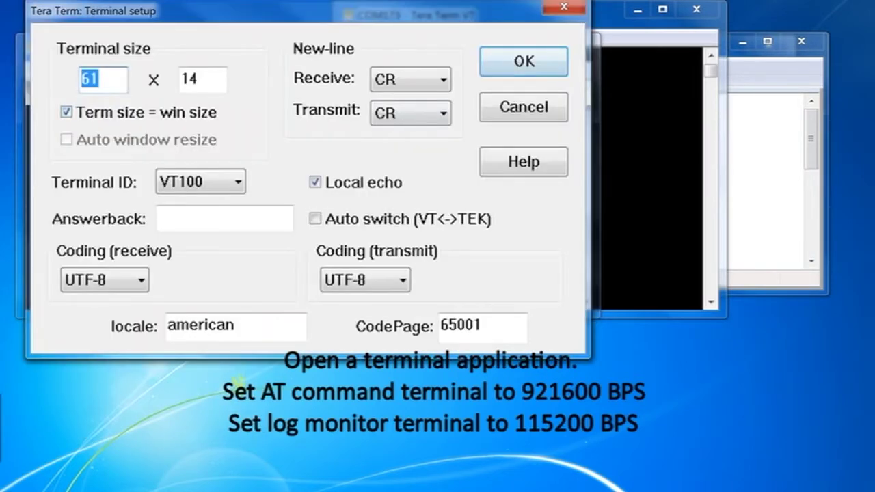
{"action": "key", "text": "Return"}
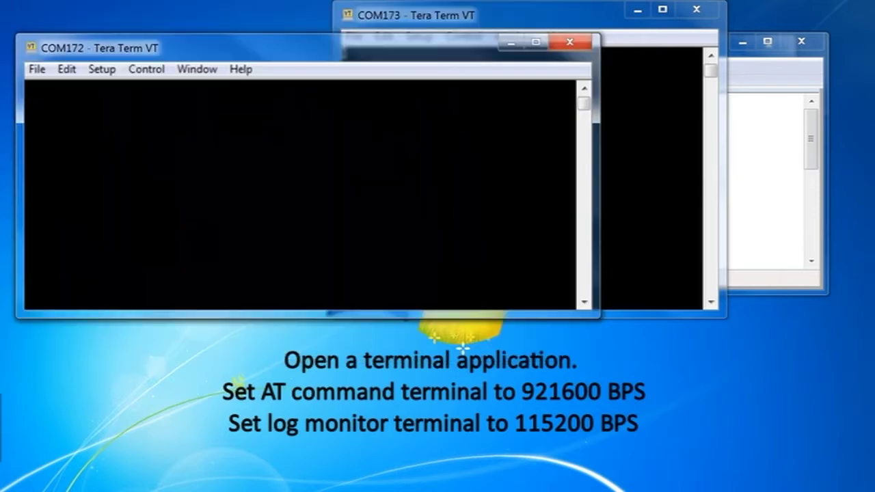
Send AT and the band selection command AT+SQNBANDSEL=0,"standard","20" in the COM172 terminal.
{"action": "type", "text": "AT"}
{"action": "key", "text": "Return"}
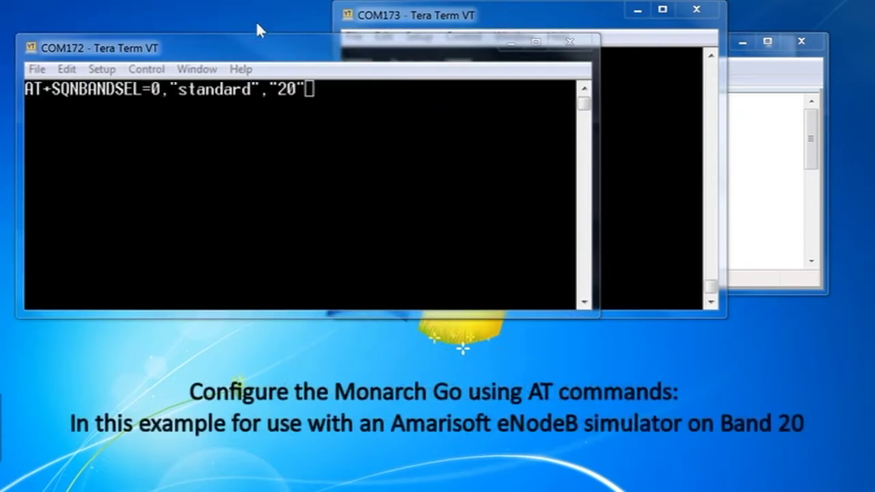
{"action": "key", "text": "Return"}
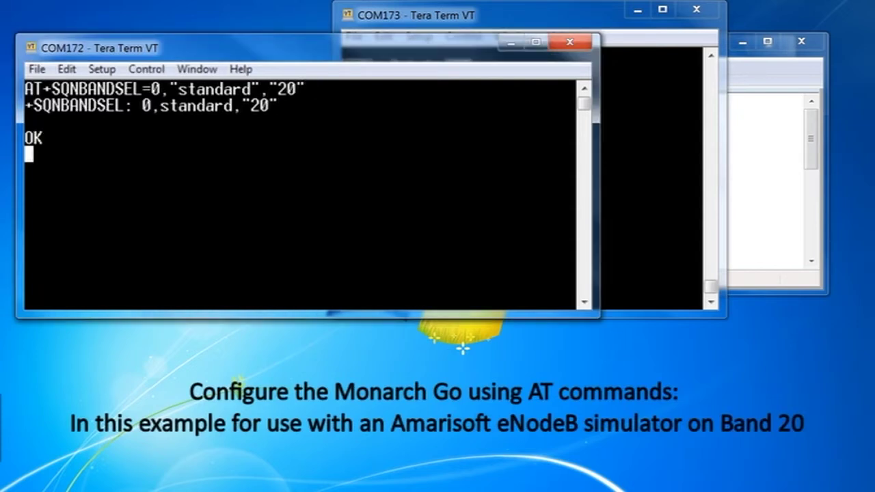
Set the modem's conformance test mode to standard by sending AT+SQNCTM="standard" in the COM172 terminal.
{"action": "type", "text": "AT"}
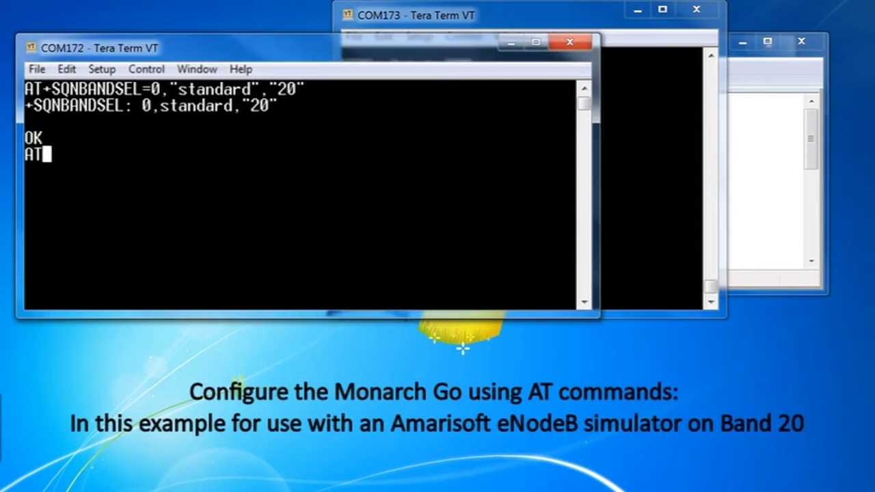
{"action": "type", "text": "+S"}
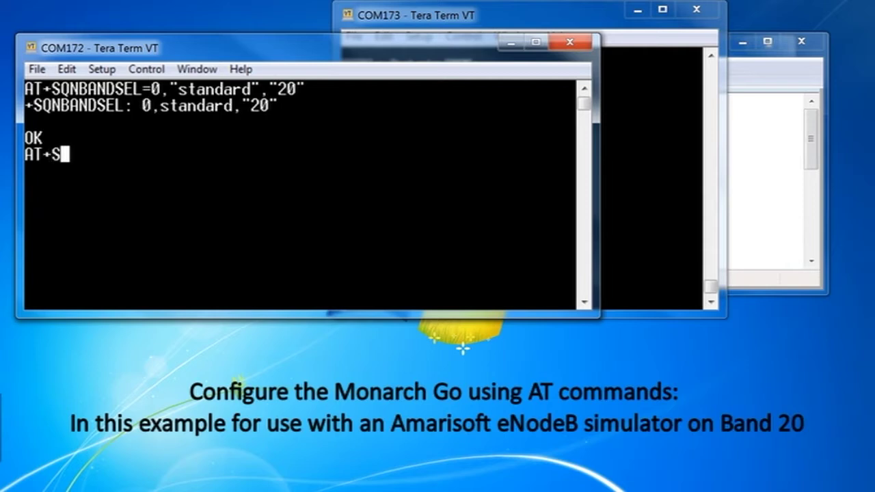
{"action": "type", "text": "QNCT"}
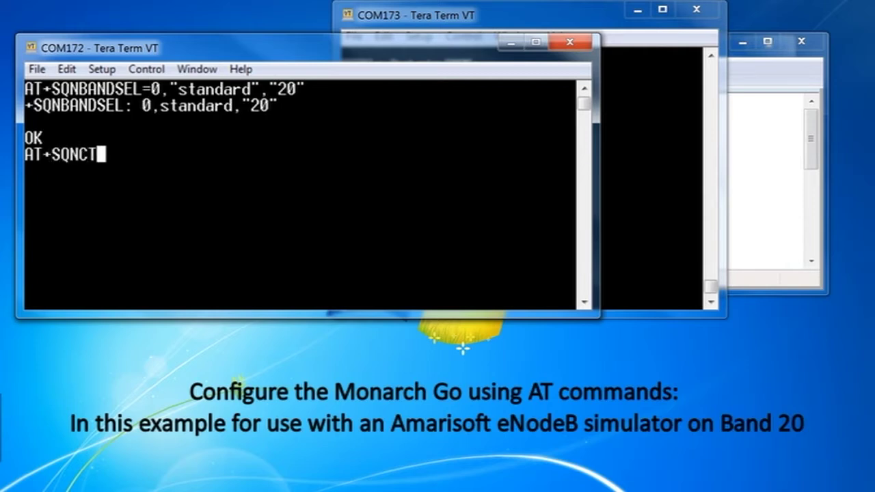
{"action": "type", "text": "M=\"st"}
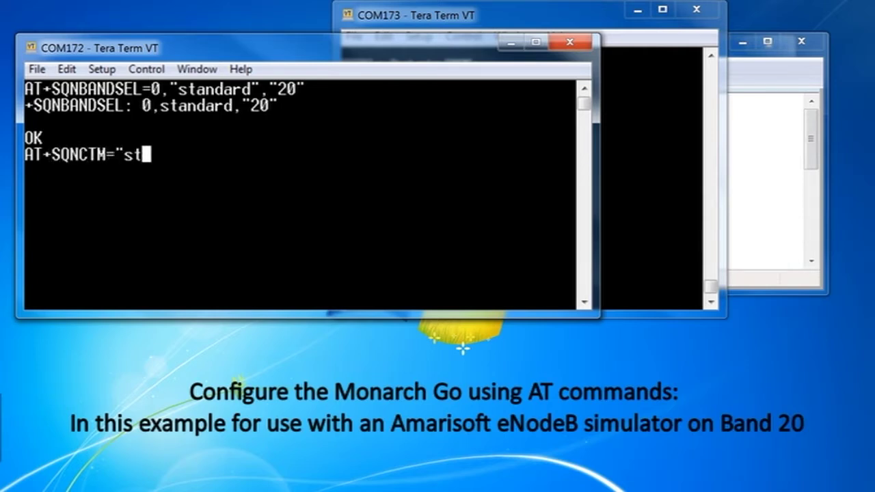
{"action": "type", "text": "andard\""}
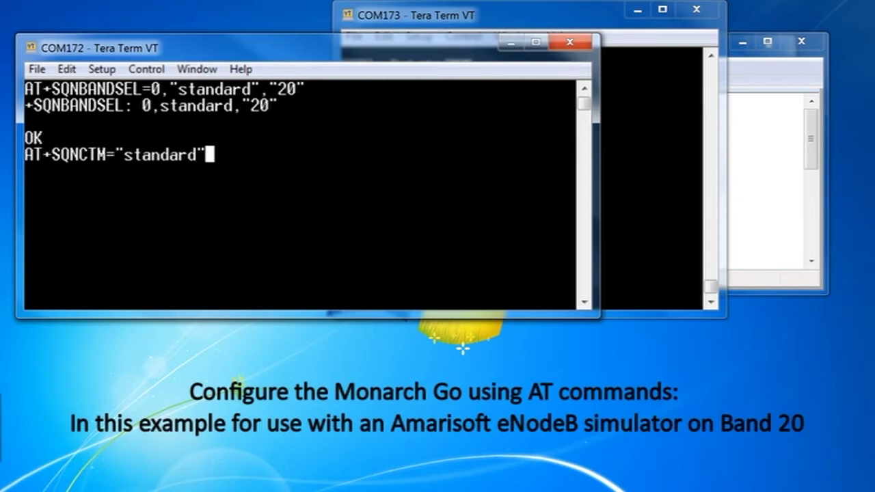
{"action": "key", "text": "Return"}
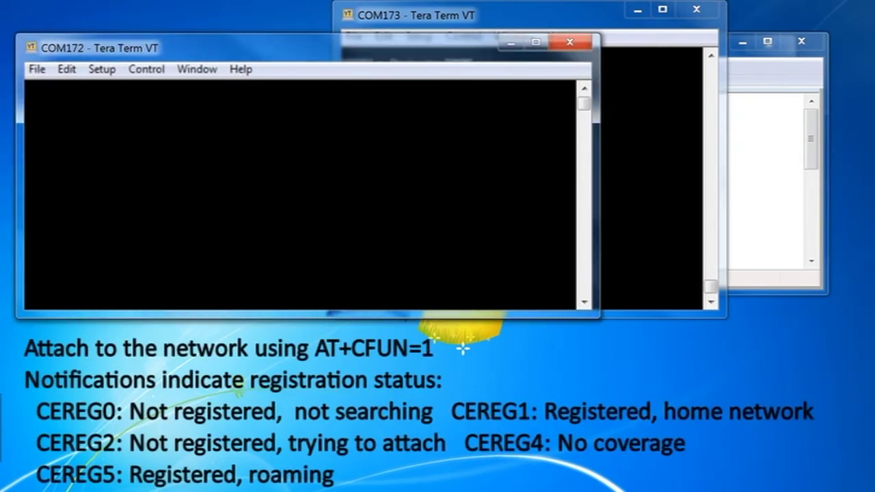
Attach the modem to the network by sending AT+CFUN=1 in the COM172 terminal.
{"action": "type", "text": "AT+CFU"}
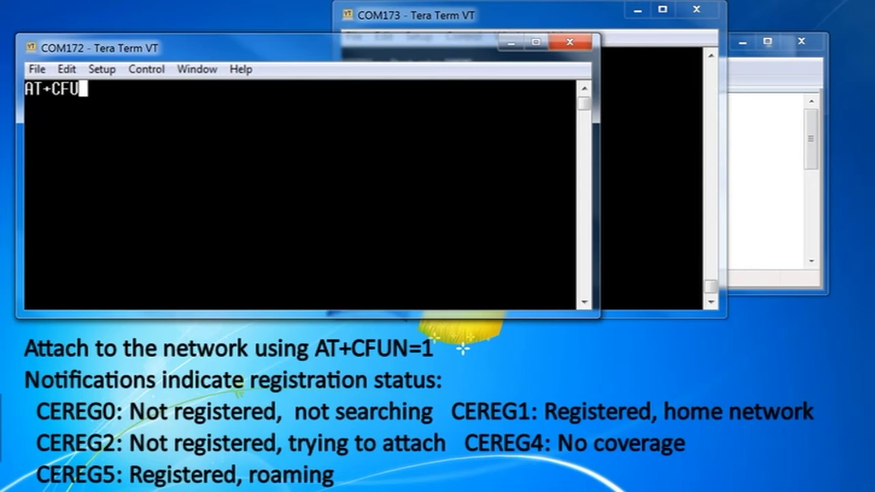
{"action": "type", "text": "N=1"}
{"action": "key", "text": "Return"}
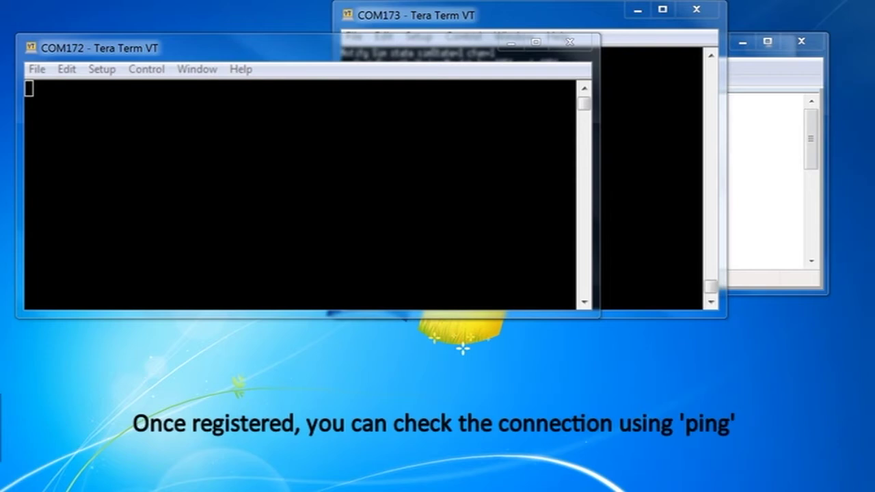
Check that the modem responds with AT and test the connection by sending AT+PING="192.168.4.1".
{"action": "type", "text": "AT"}
{"action": "key", "text": "Return"}
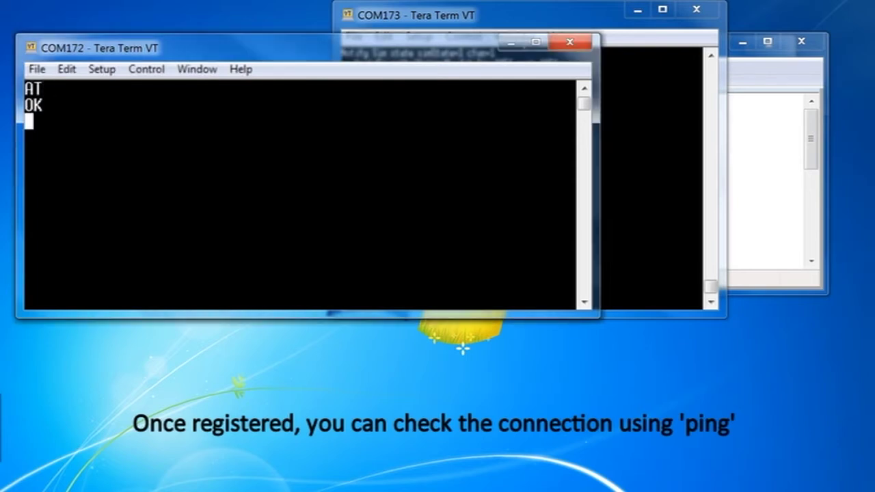
{"action": "type", "text": "AT+PING"}
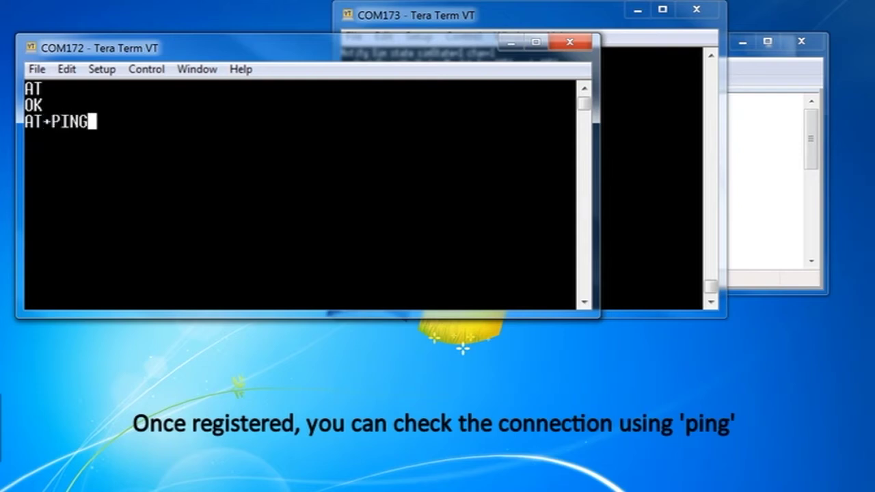
{"action": "type", "text": "=\"192.168."}
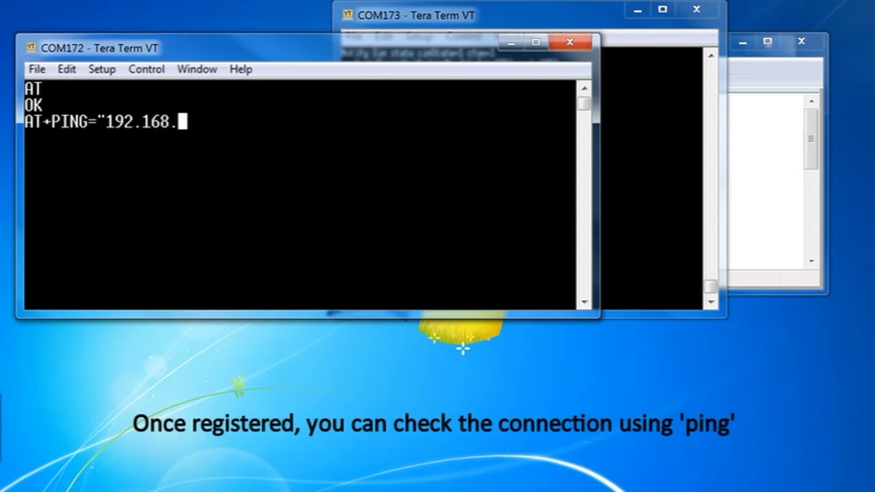
{"action": "type", "text": "4.1\""}
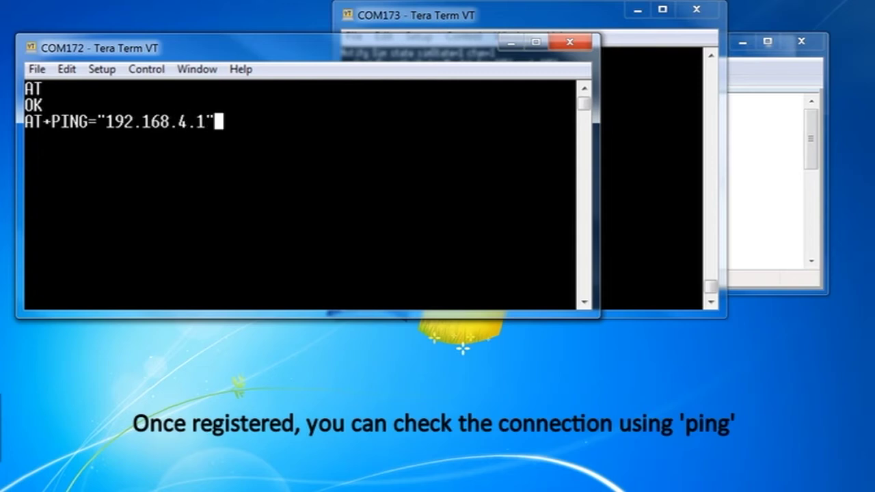
{"action": "key", "text": "Return"}
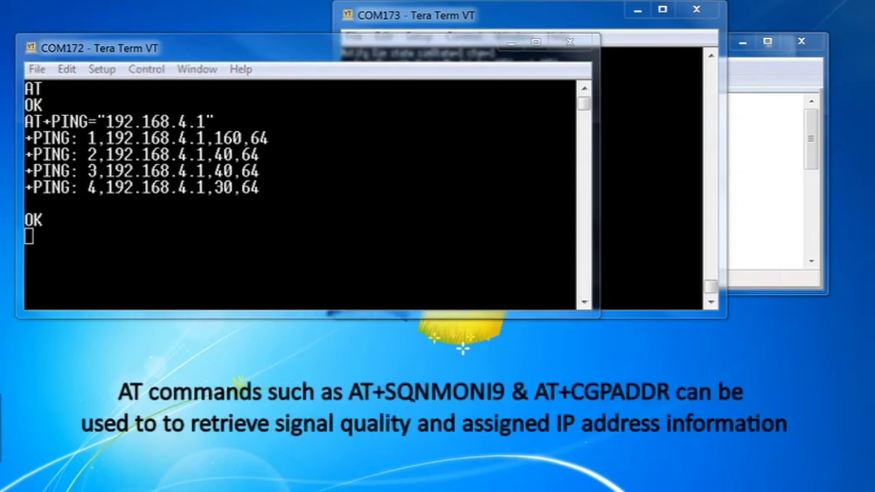
Query the signal quality information by sending AT+SQNMONI=9 in the COM172 terminal.
{"action": "key", "text": "alt+Tab"}
{"action": "type", "text": "AT+"}
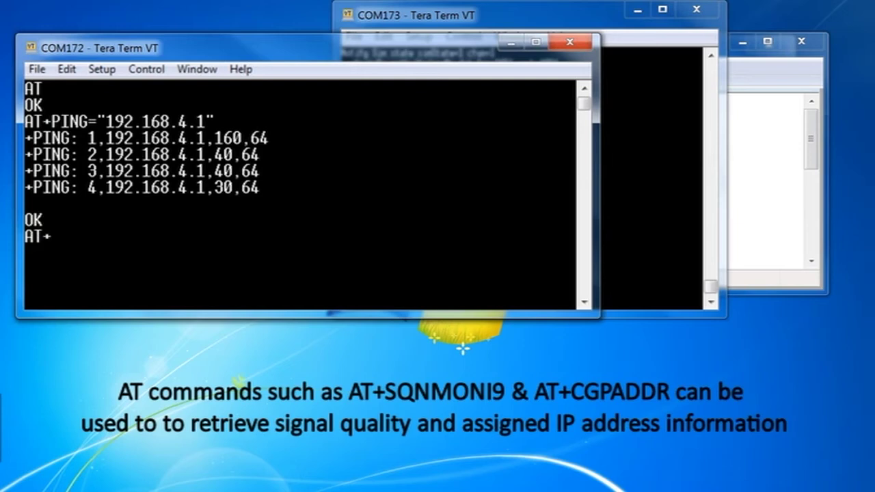
{"action": "type", "text": "SQNMO"}
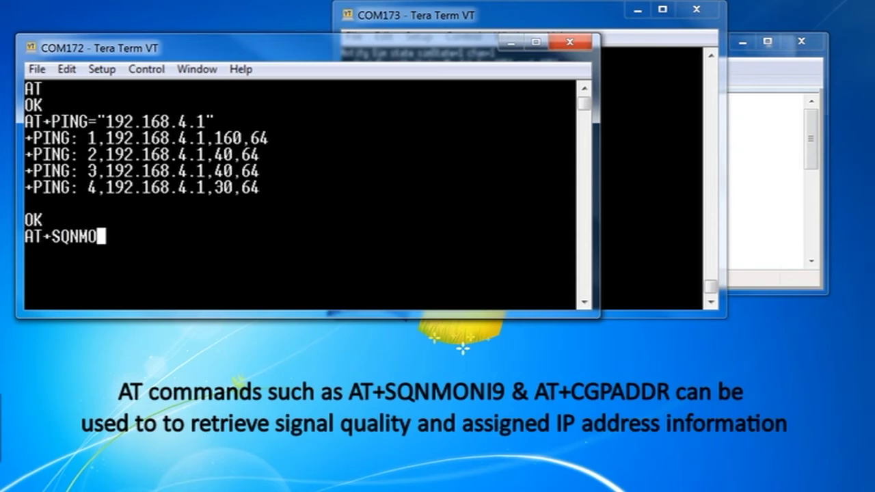
{"action": "type", "text": "NI=9"}
{"action": "key", "text": "Return"}
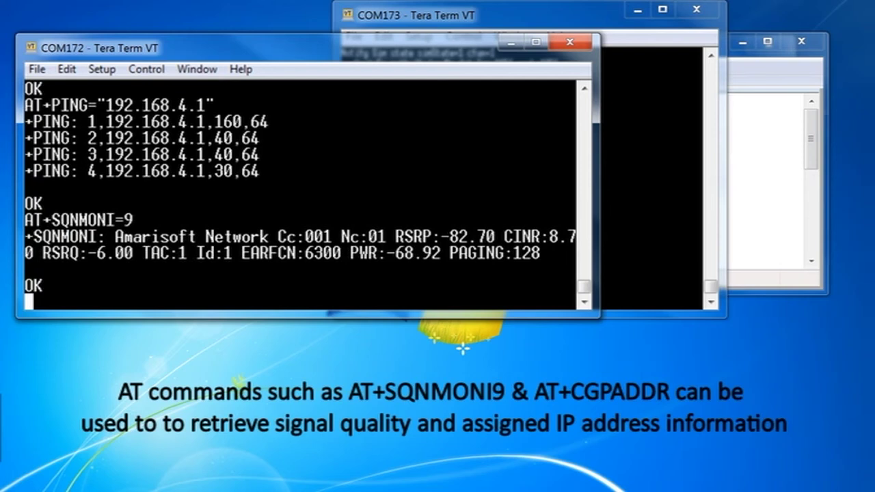
Query the modem's assigned IP address by sending AT+CGPADDR in the COM172 terminal.
{"action": "type", "text": "AT+CGPA"}
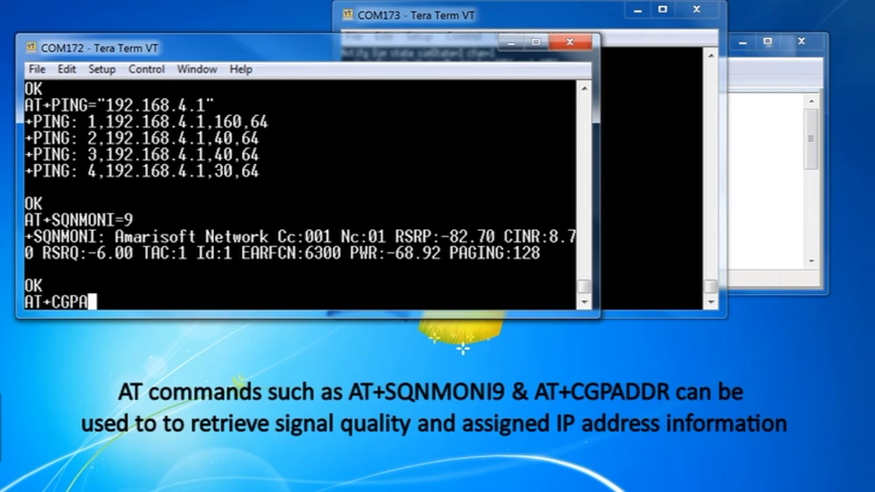
{"action": "type", "text": "DDR"}
{"action": "key", "text": "Return"}
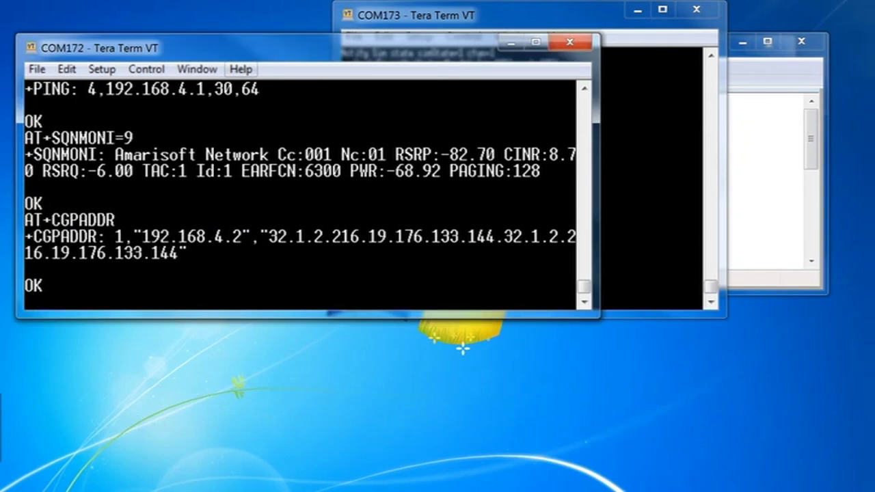
Detach the modem from the network by sending AT+CFUN=0 in the COM172 terminal.
{"action": "type", "text": "AT+CFUN"}
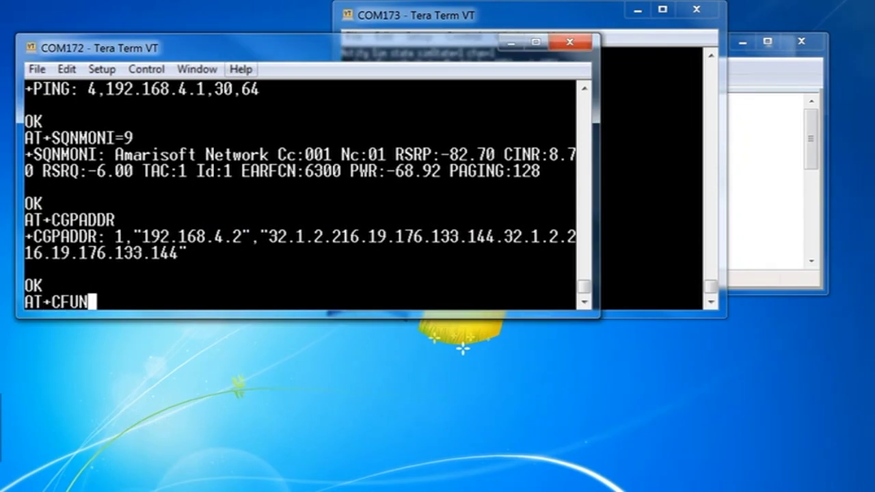
{"action": "type", "text": "=0"}
{"action": "key", "text": "Return"}
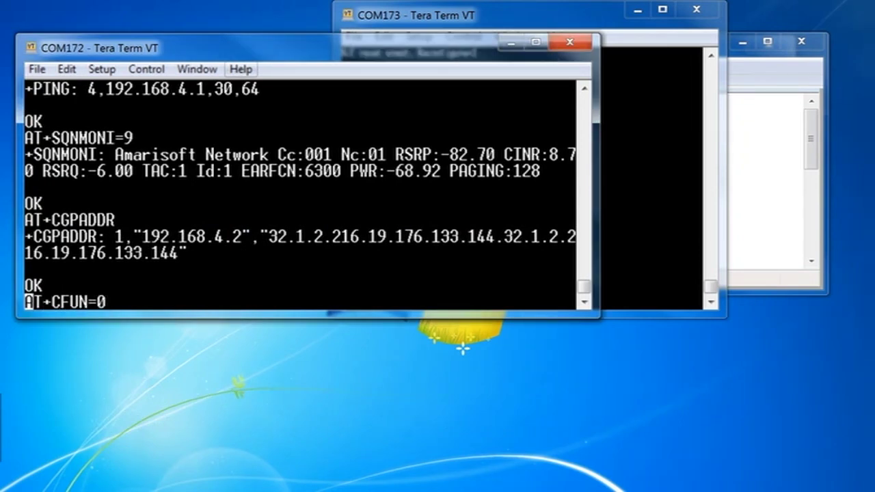